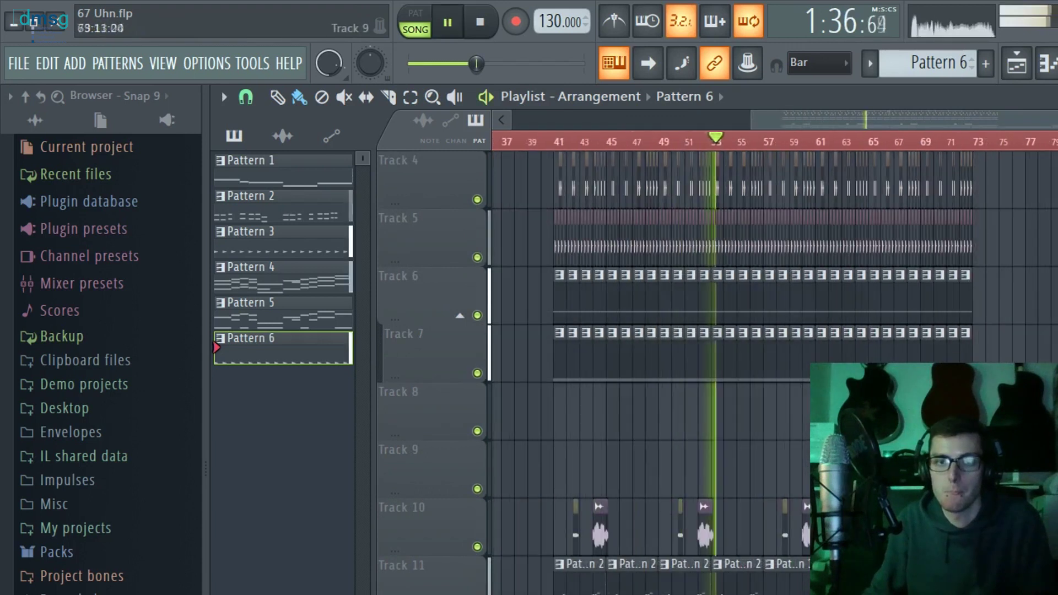
- Stop the song playback and look over the arrangement's drum and pattern tracks from bar 41 to 73
{"action": "scroll", "coordinate": [771, 374], "scroll_direction": "up", "scroll_amount": 2}
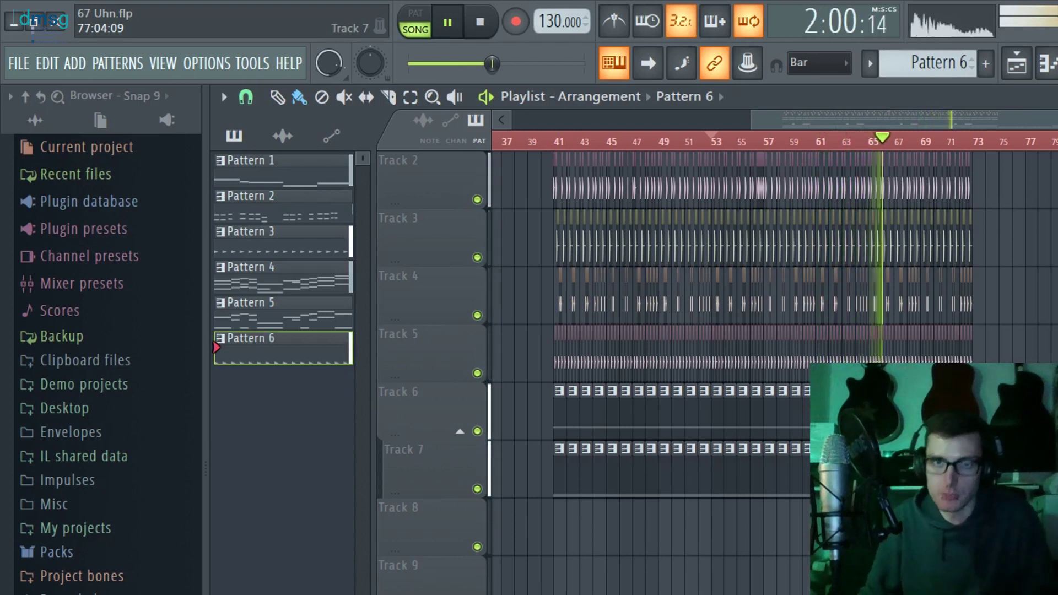
{"action": "key", "text": "space"}
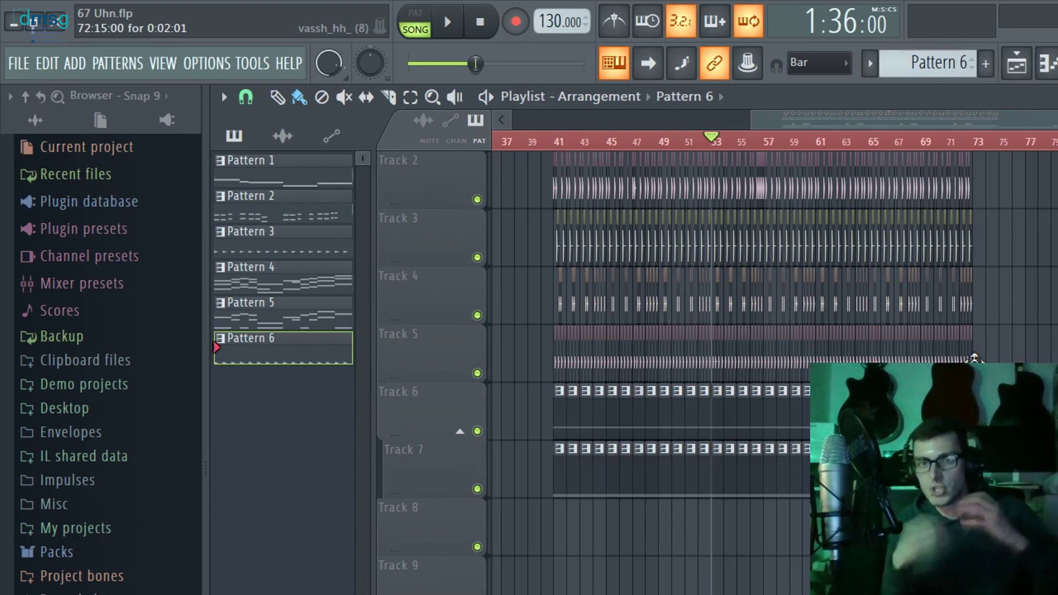
{"action": "mouse_move", "coordinate": [890, 116]}
{"action": "left_mouse_down"}
{"action": "mouse_move", "coordinate": [912, 114]}
{"action": "mouse_move", "coordinate": [881, 112]}
{"action": "left_mouse_up"}
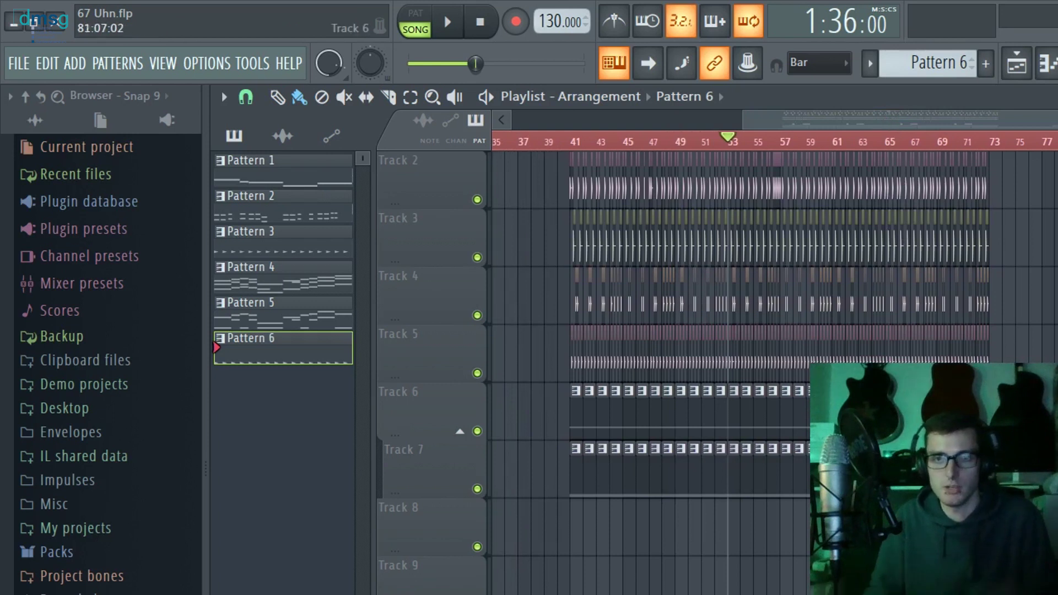
{"action": "scroll", "coordinate": [745, 334], "scroll_direction": "down", "scroll_amount": 3}
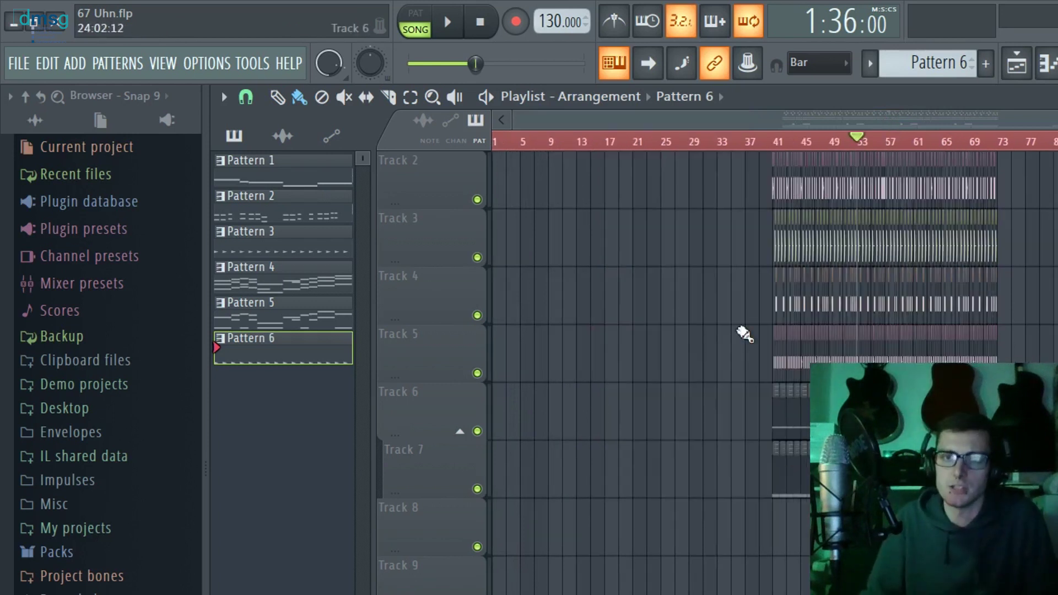
{"action": "scroll", "coordinate": [991, 277], "scroll_direction": "up", "scroll_amount": 1}
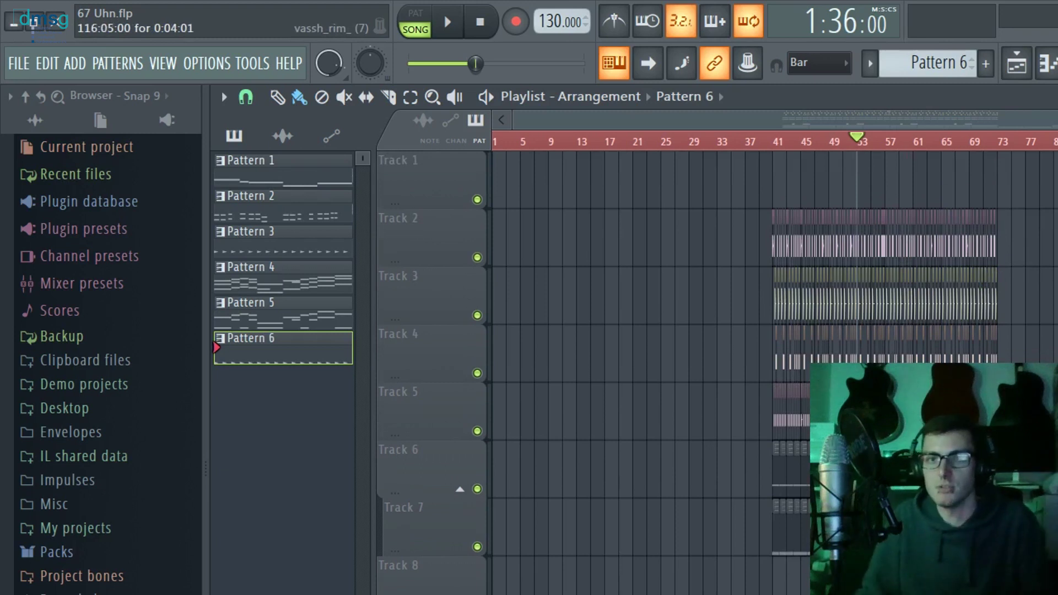
- Select bars 105 to 113 in the playlist and play that section to hear the drums
{"action": "scroll", "coordinate": [881, 286], "scroll_direction": "right", "scroll_amount": 3}
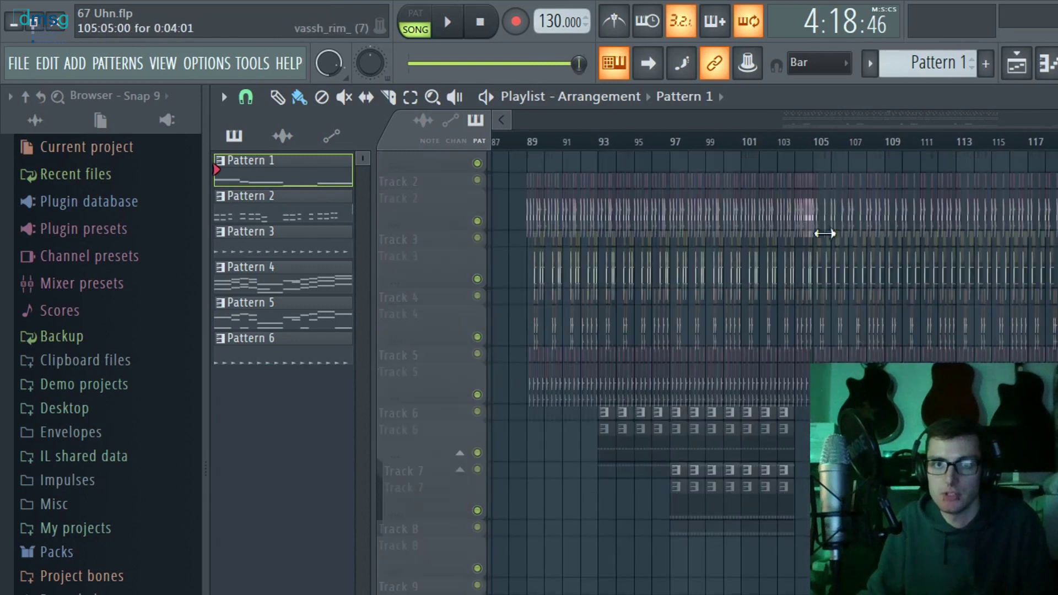
{"action": "scroll", "coordinate": [825, 234], "scroll_direction": "up", "scroll_amount": 2}
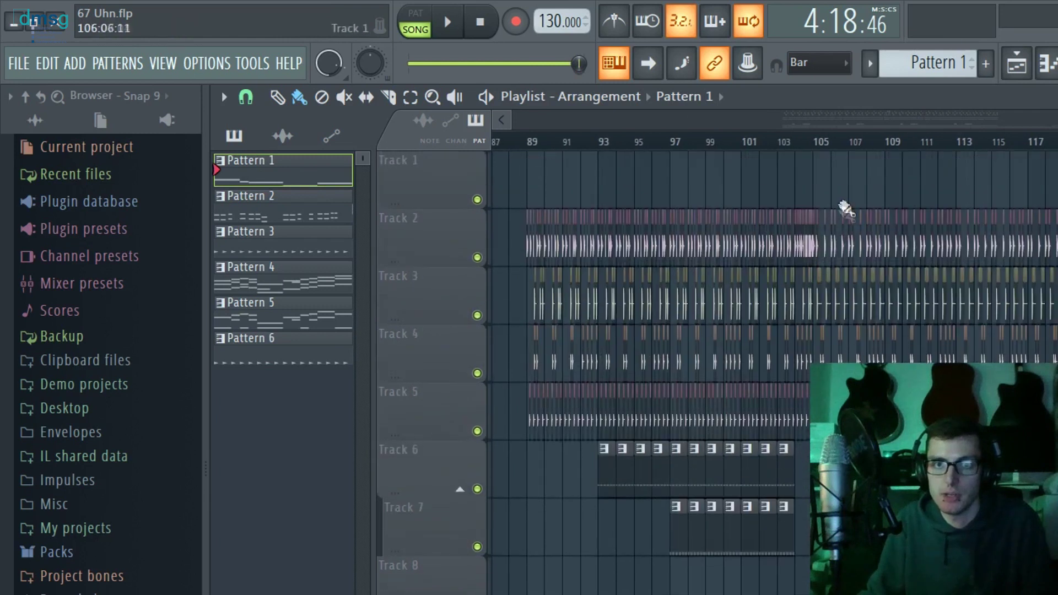
{"action": "left_click_drag", "start_coordinate": [824, 146], "coordinate": [964, 152]}
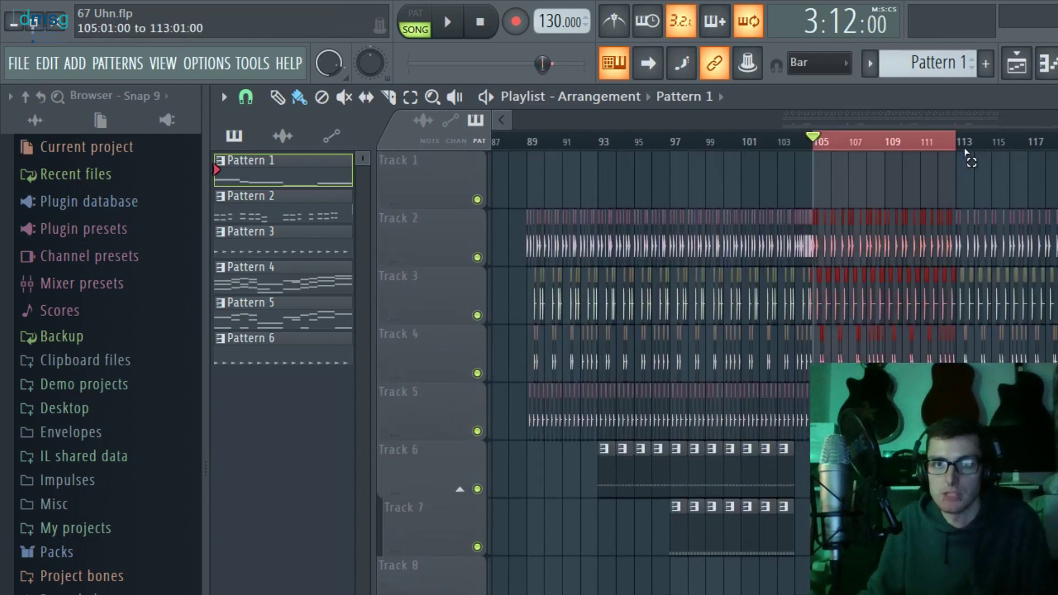
{"action": "key", "text": "space"}
{"action": "scroll", "coordinate": [928, 385], "scroll_direction": "up", "scroll_amount": 3}
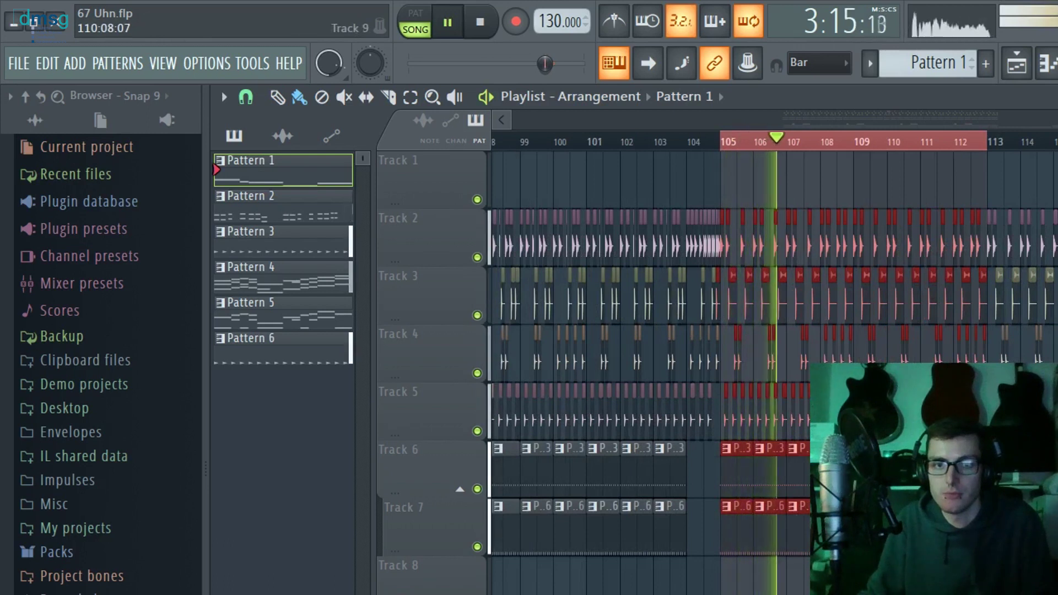
{"action": "key", "text": "space"}
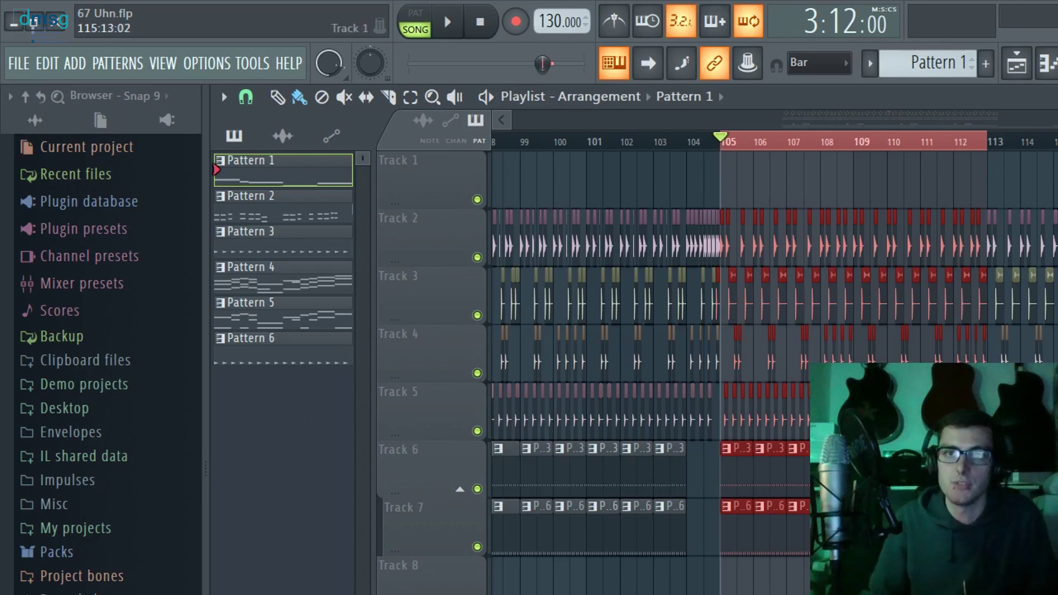
- Load Edison into the second effect slot in the mixer
{"action": "left_click", "coordinate": [1016, 63]}
{"action": "left_click", "coordinate": [1006, 237]}
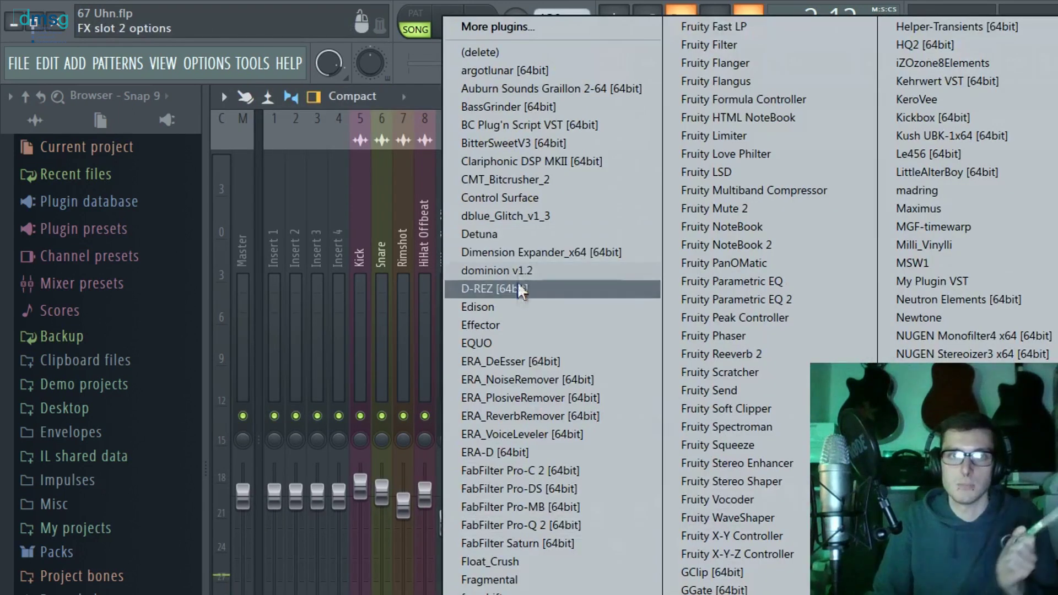
{"action": "left_click", "coordinate": [516, 300]}
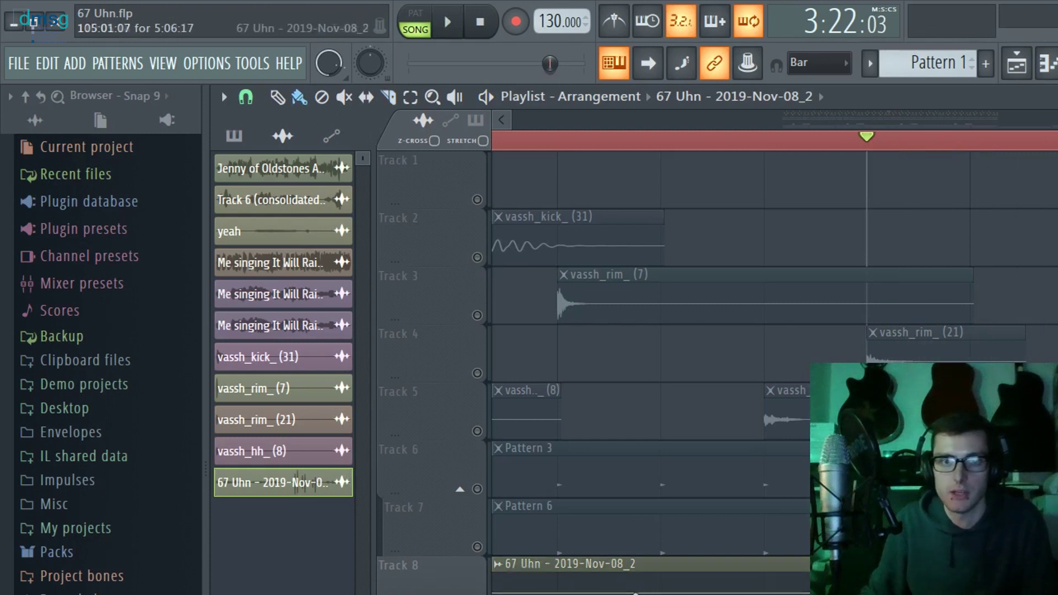
- Delete the leftover recorded audio from Track 8, keeping the short snippet on Track 1 in bar 105
{"action": "right_click", "coordinate": [634, 572]}
{"action": "scroll", "coordinate": [771, 363], "scroll_direction": "down", "scroll_amount": 3}
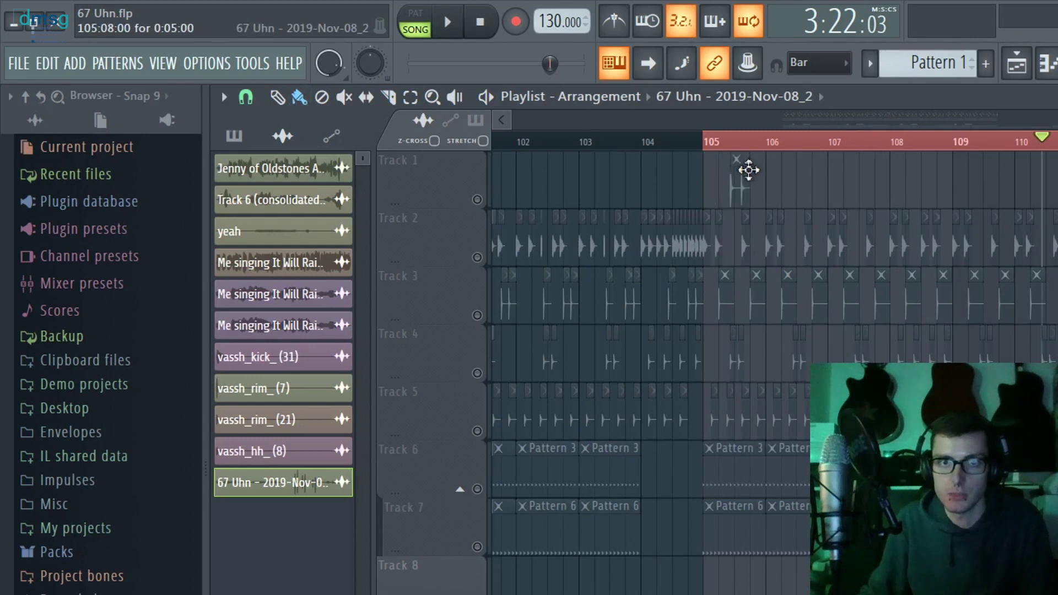
- Set the loop selection to bar 105, unmute Tracks 1 to 7 and play the loop
{"action": "scroll", "coordinate": [748, 170], "scroll_direction": "up", "scroll_amount": 3}
{"action": "left_click_drag", "start_coordinate": [633, 145], "coordinate": [935, 144]}
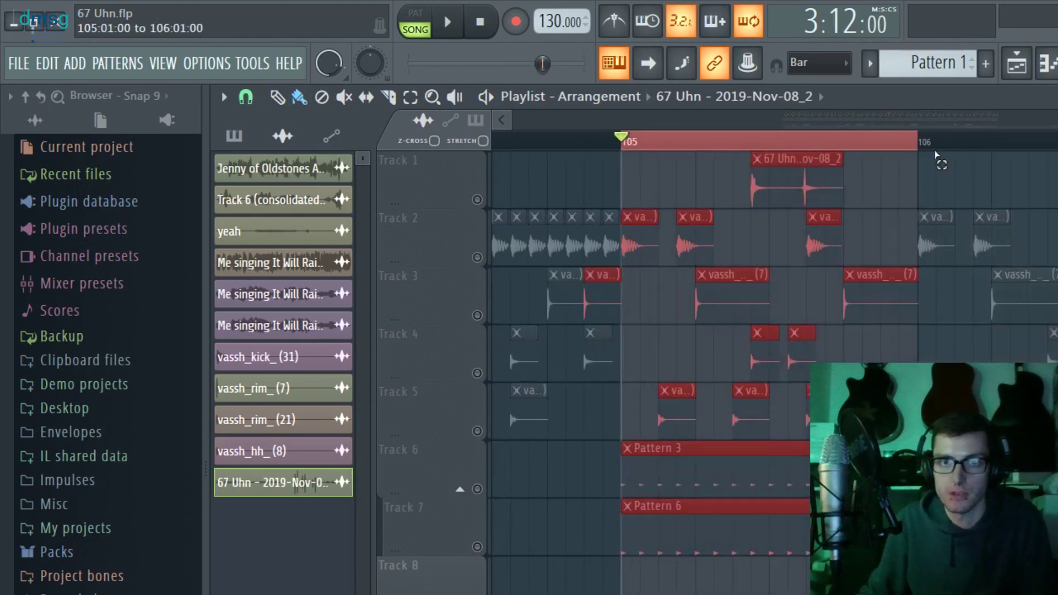
{"action": "left_click_drag", "start_coordinate": [477, 258], "coordinate": [485, 546]}
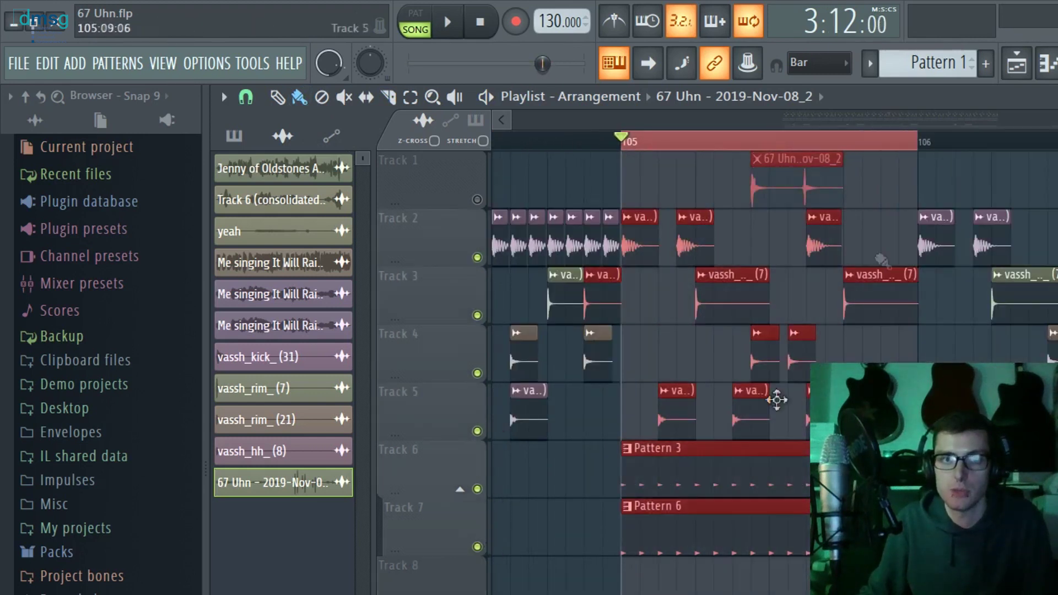
{"action": "left_click", "coordinate": [477, 199]}
{"action": "key", "text": "space"}
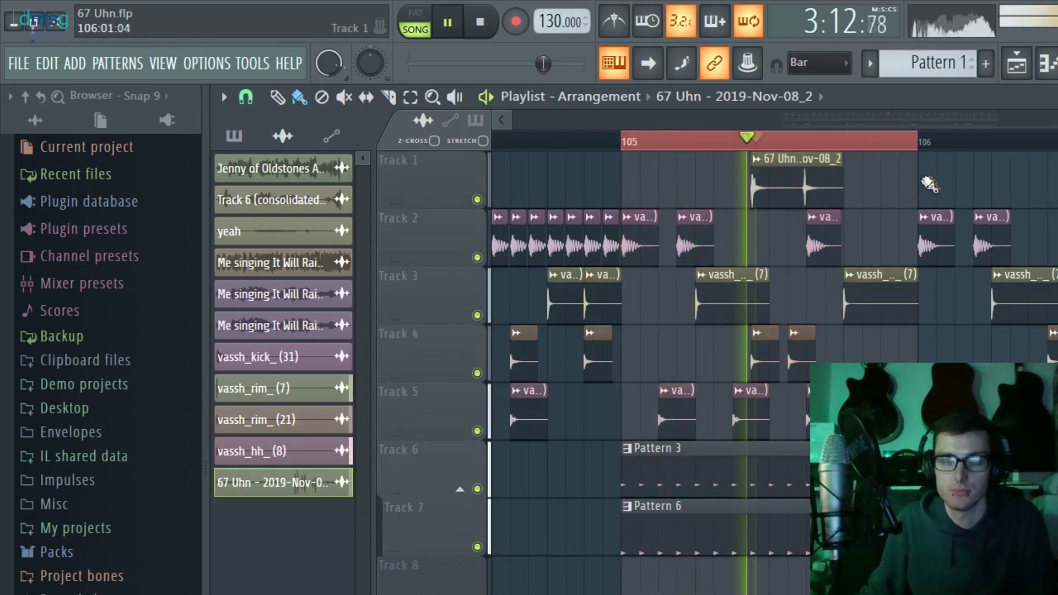
- Slice the recorded clip on Track 1 so its second hit lines up with the second vassh_rim_ (21) clip, and cut off the tail
{"action": "scroll", "coordinate": [885, 200], "scroll_direction": "up", "scroll_amount": 5}
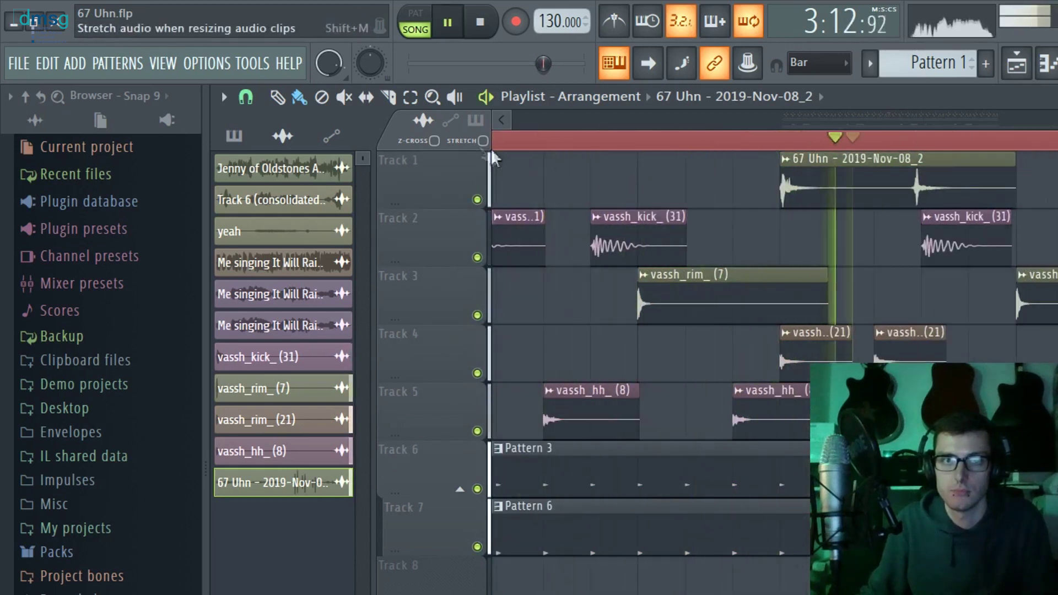
{"action": "left_click", "coordinate": [392, 98]}
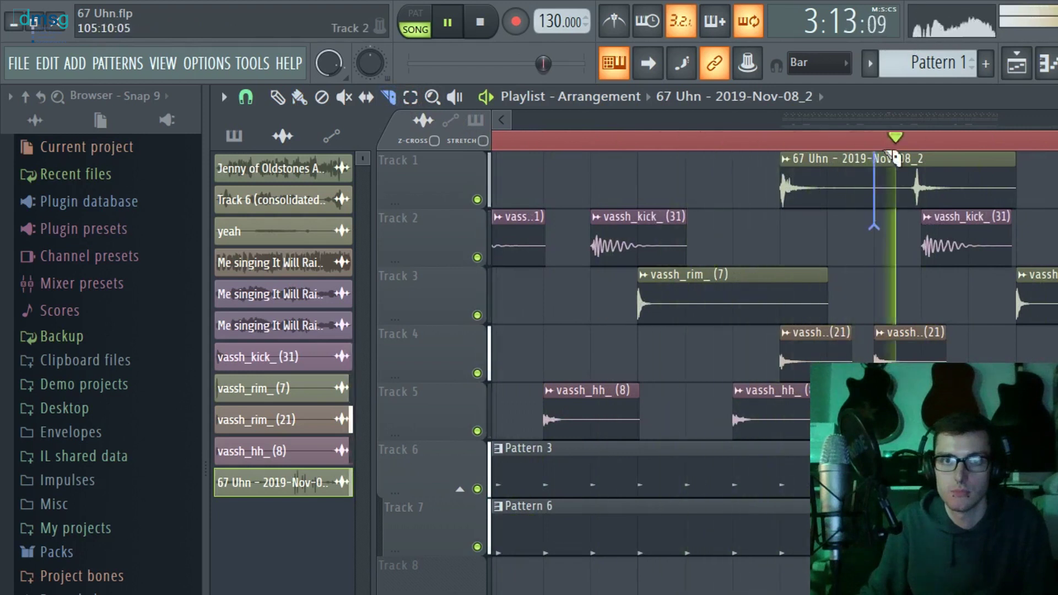
{"action": "left_click", "coordinate": [882, 182]}
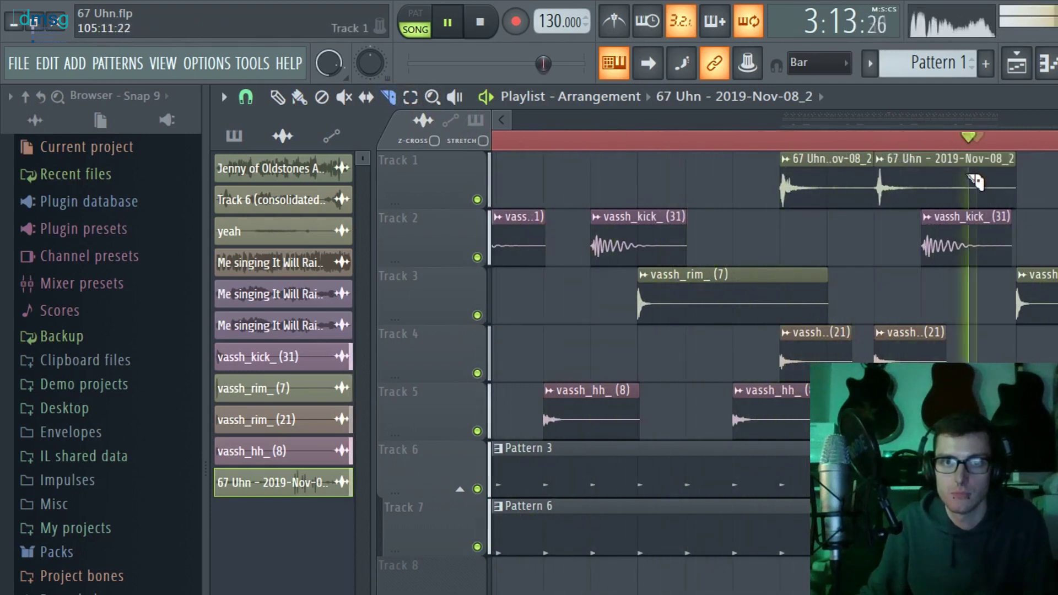
{"action": "left_click", "coordinate": [978, 182]}
{"action": "left_click", "coordinate": [299, 98]}
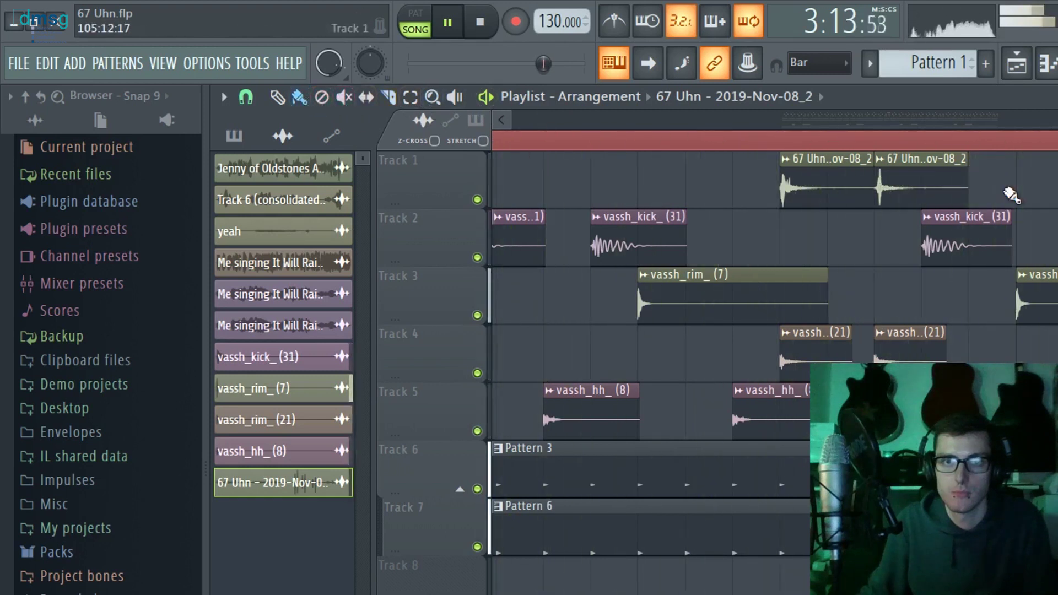
{"action": "key", "text": "space"}
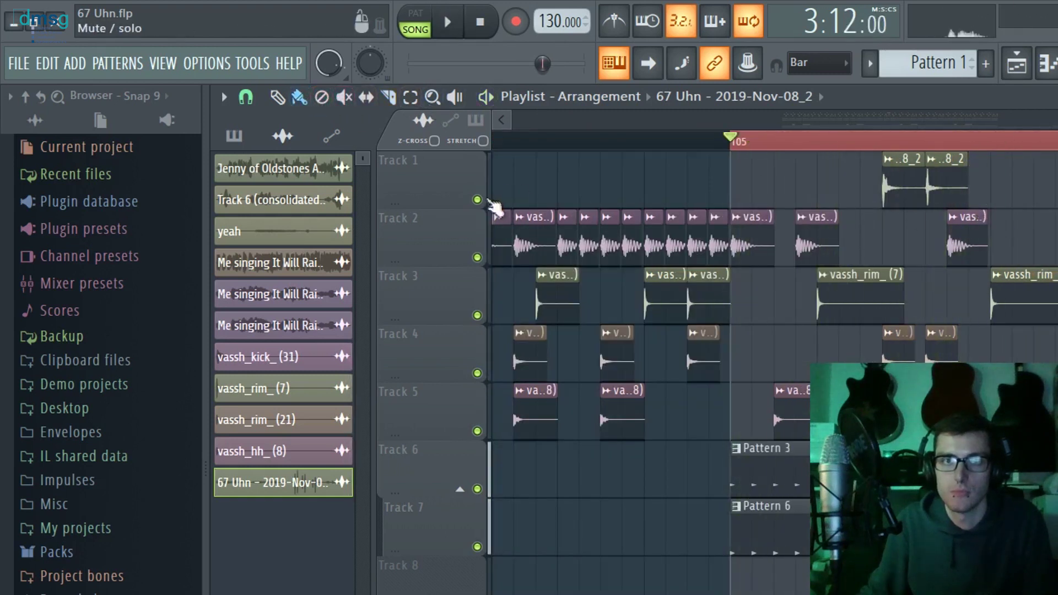
- Solo Track 1 and route the recorded clip's channel to mixer Insert 25
{"action": "right_click", "coordinate": [477, 199]}
{"action": "double_click", "coordinate": [910, 185]}
{"action": "key", "text": "F9"}
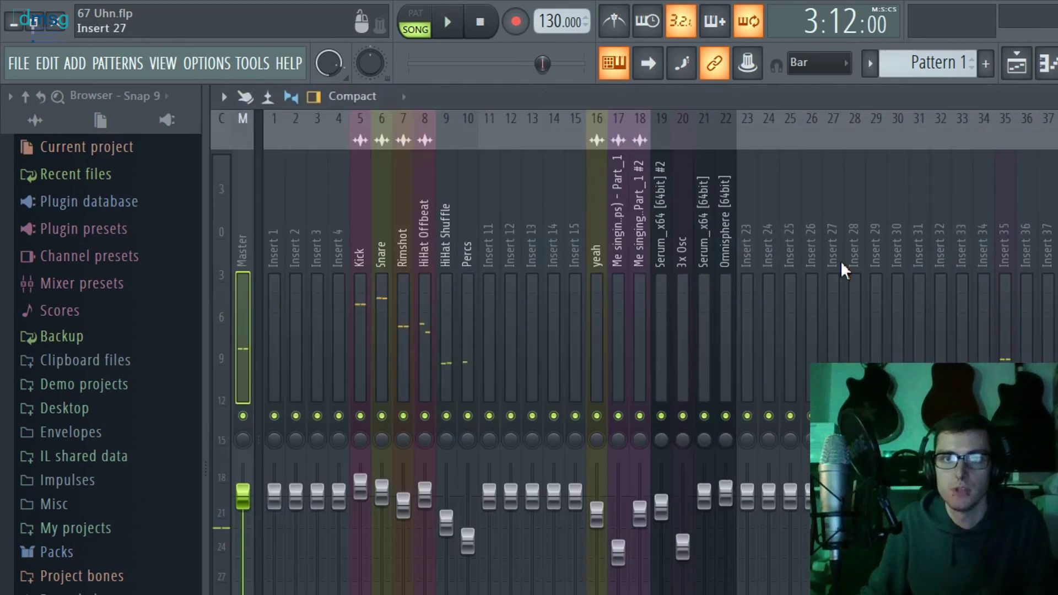
{"action": "left_click", "coordinate": [789, 247]}
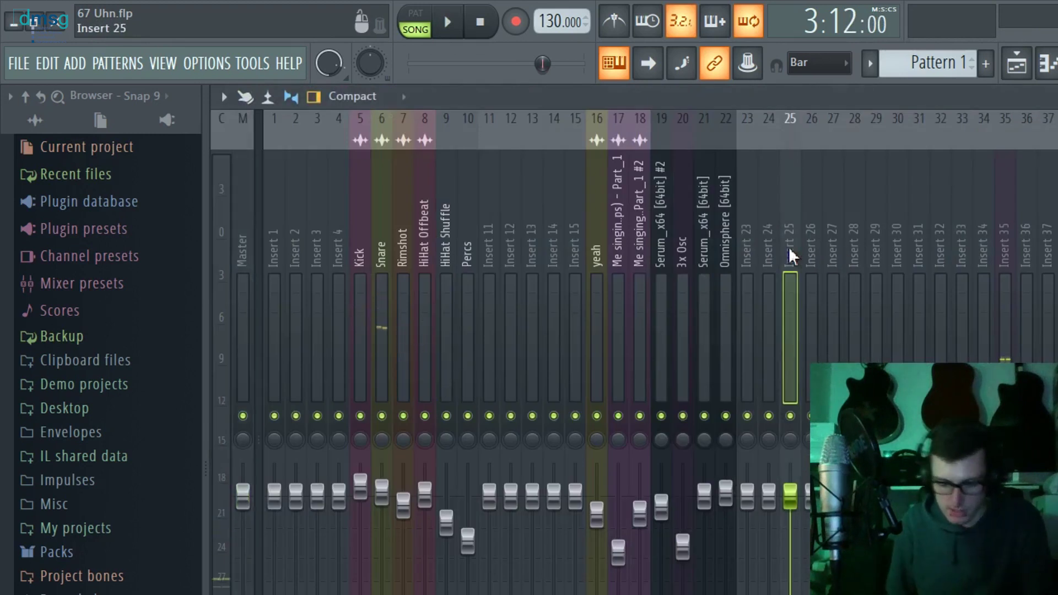
{"action": "key", "text": "ctrl+l"}
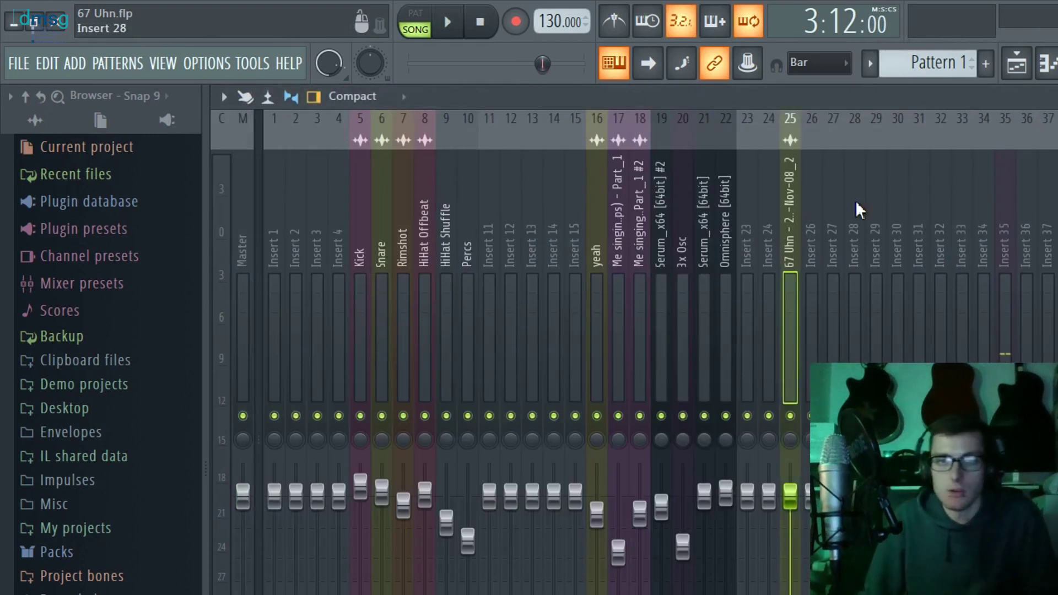
- Rename mixer Insert 25 as Schere
{"action": "right_click", "coordinate": [791, 202]}
{"action": "left_click", "coordinate": [832, 136]}
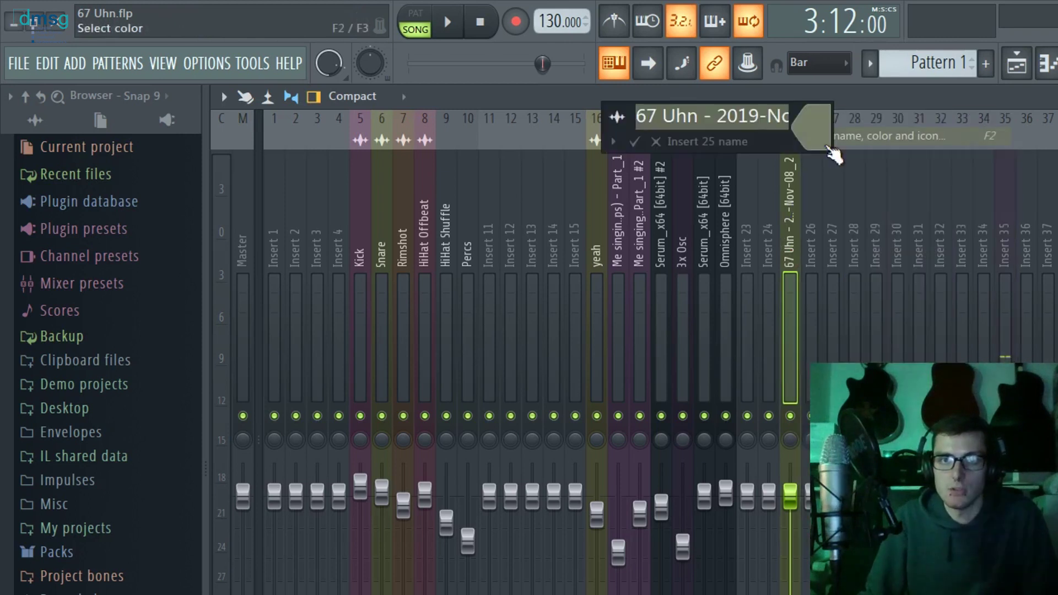
{"action": "type", "text": "Scher"}
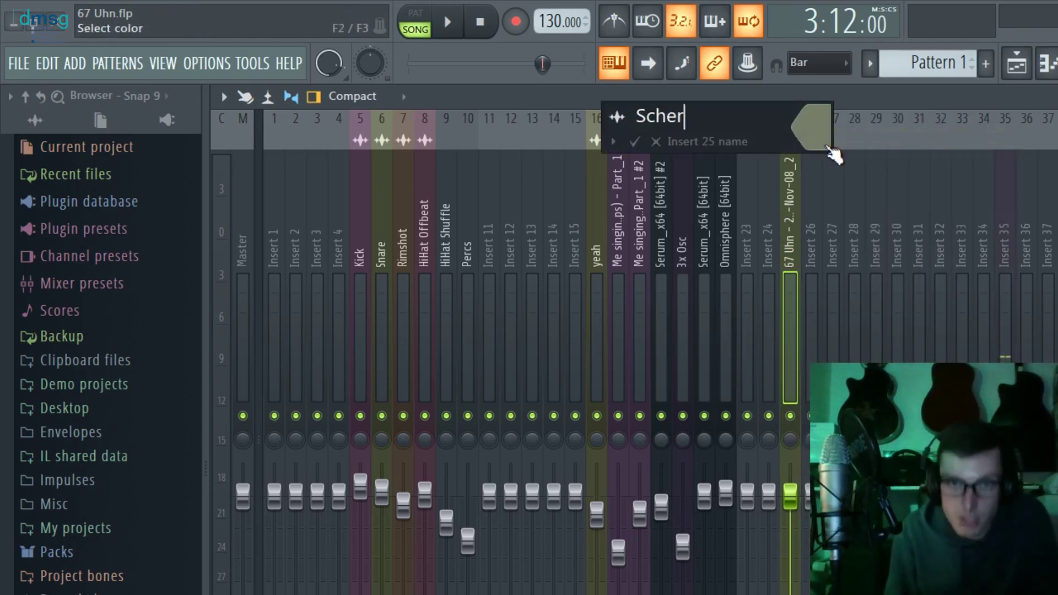
{"action": "type", "text": "e"}
{"action": "key", "text": "Return"}
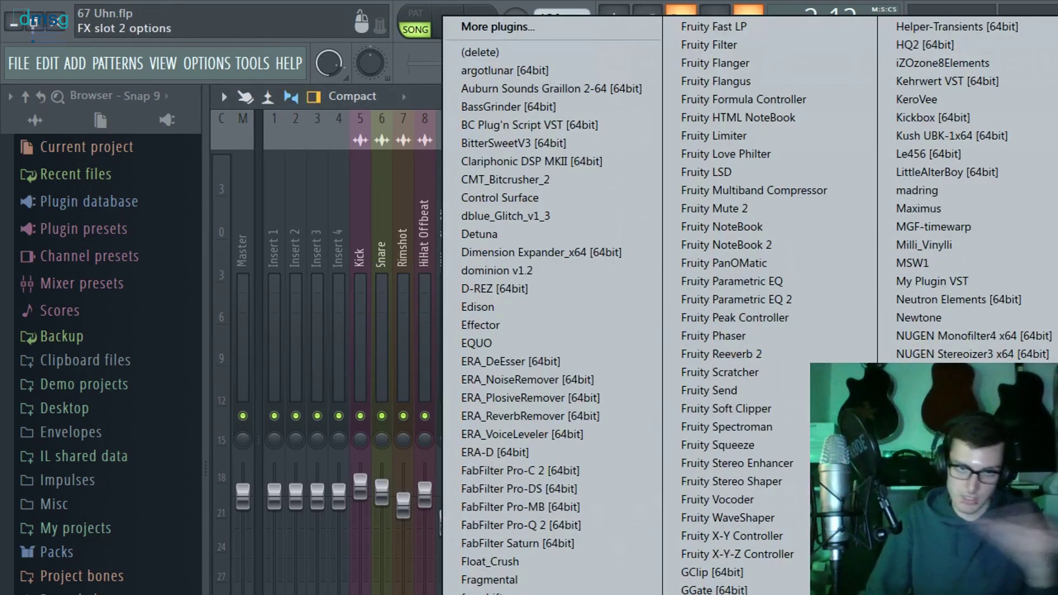
- Add Fruity delay 2 in the second effect slot of the Schere mixer track and play the soloed clip
{"action": "key", "text": "Escape"}
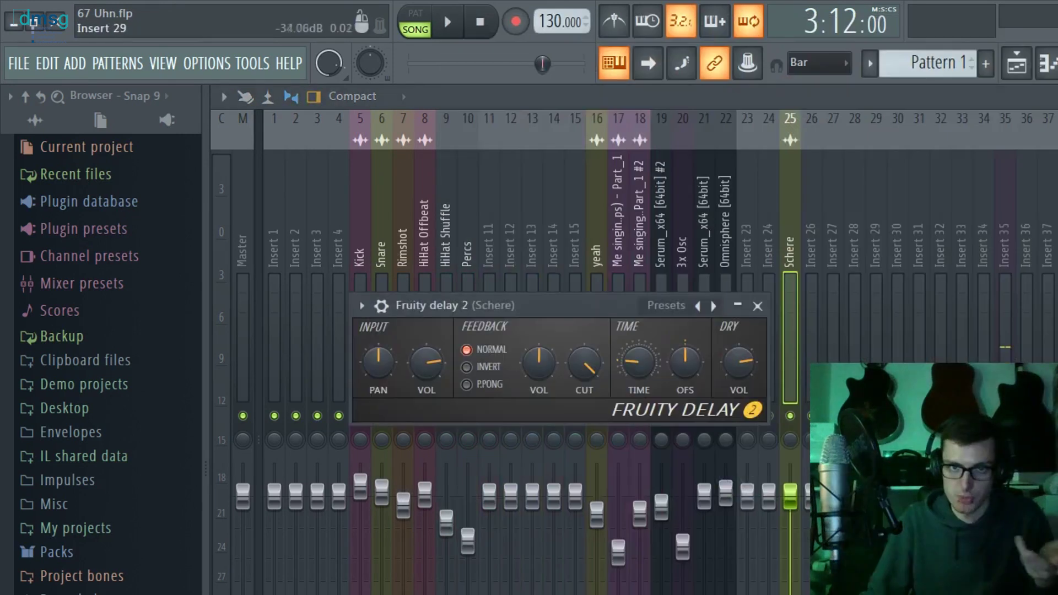
{"action": "left_click", "coordinate": [1016, 63]}
{"action": "key", "text": "space"}
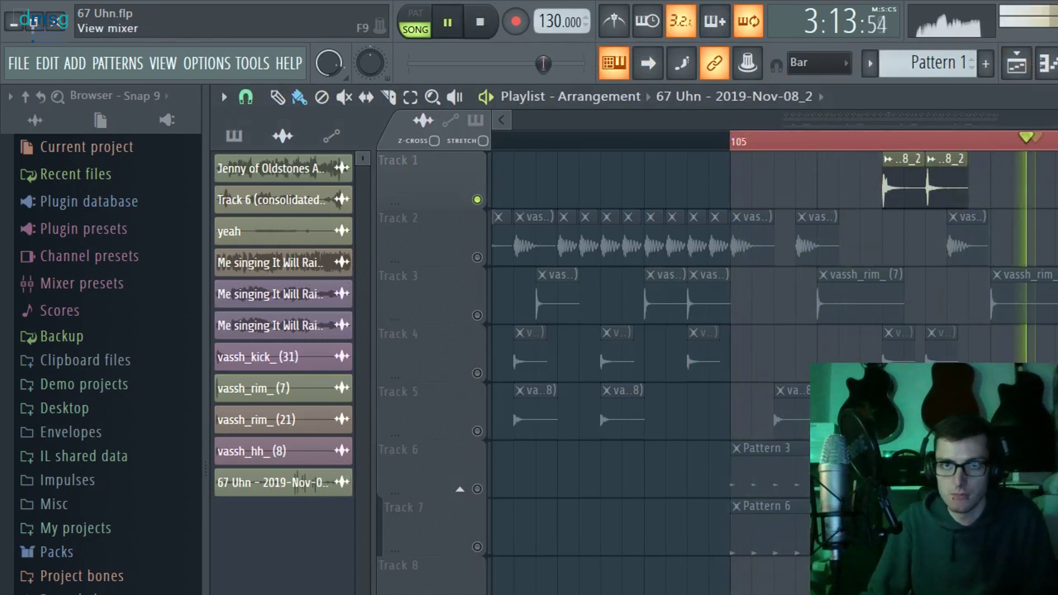
- Add Fruity Reeverb 2 in the third effect slot of the Schere mixer track while the loop plays, and stop playback
{"action": "left_click", "coordinate": [1046, 63]}
{"action": "left_click", "coordinate": [975, 193]}
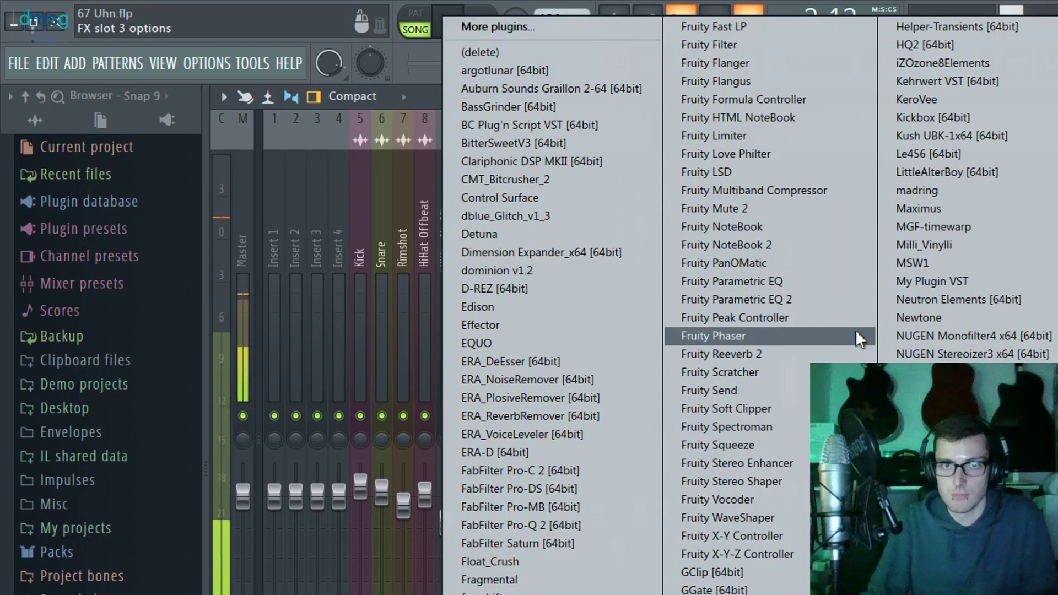
{"action": "left_click", "coordinate": [857, 355]}
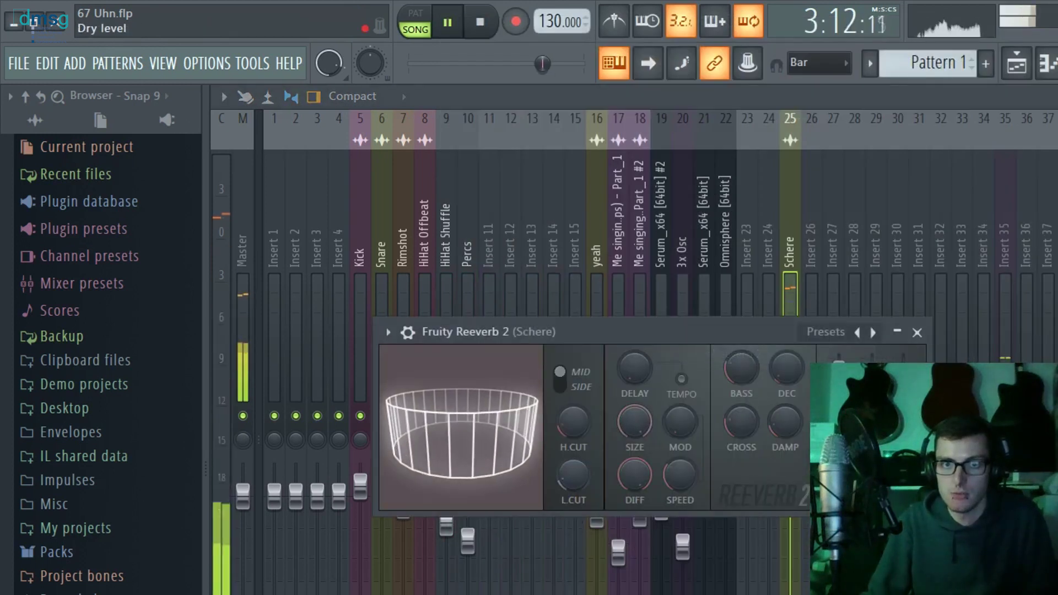
{"action": "key", "text": "space"}
- Inspect the recorded clip's channel settings and play the soloed loop to check how the processed hits sound
{"action": "key", "text": "F5"}
{"action": "double_click", "coordinate": [905, 196]}
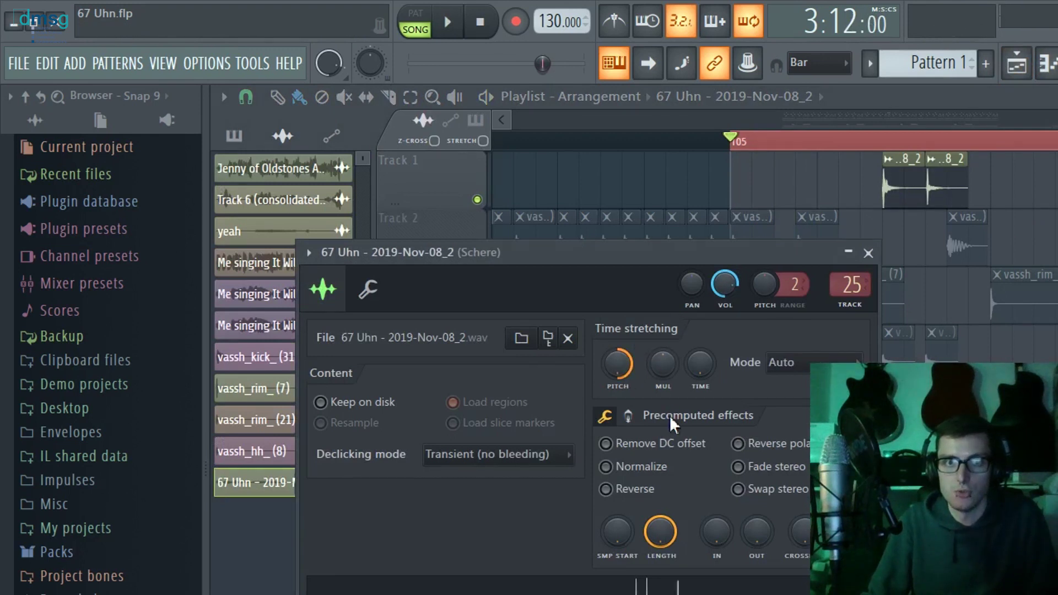
{"action": "key", "text": "space"}
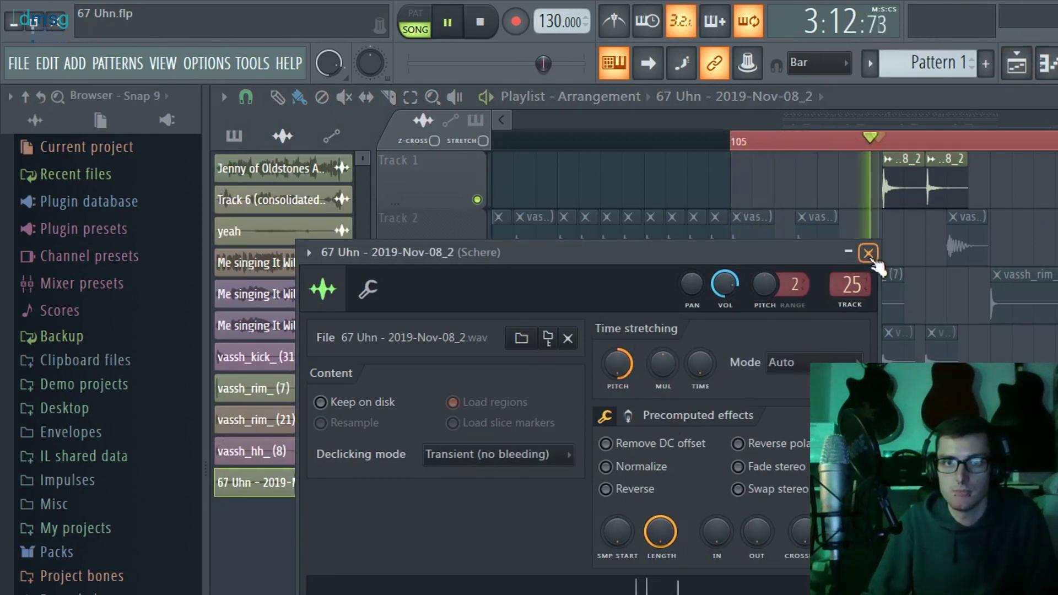
{"action": "left_click", "coordinate": [869, 256]}
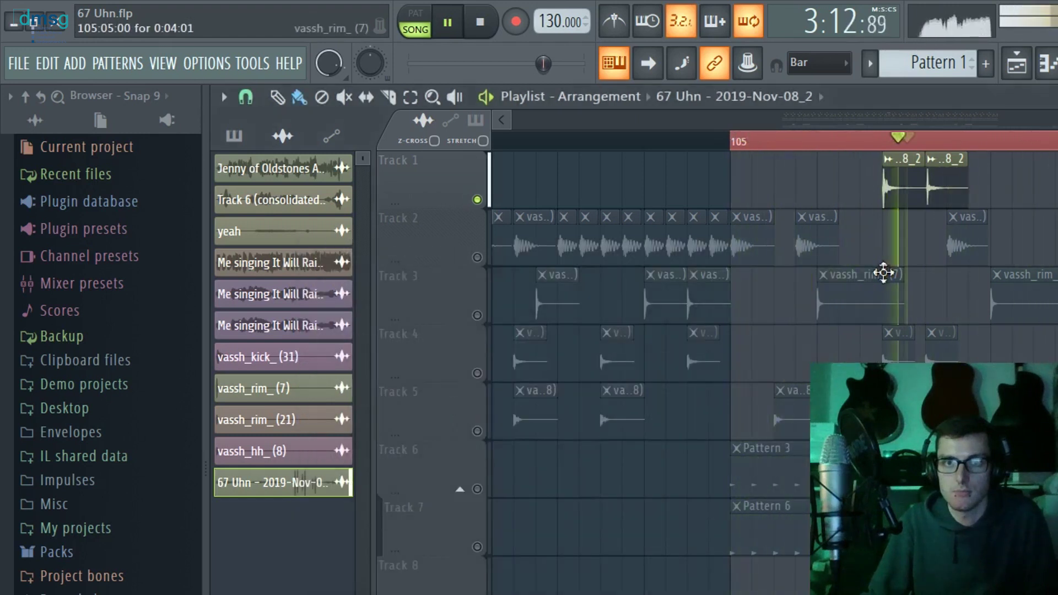
{"action": "key", "text": "space"}
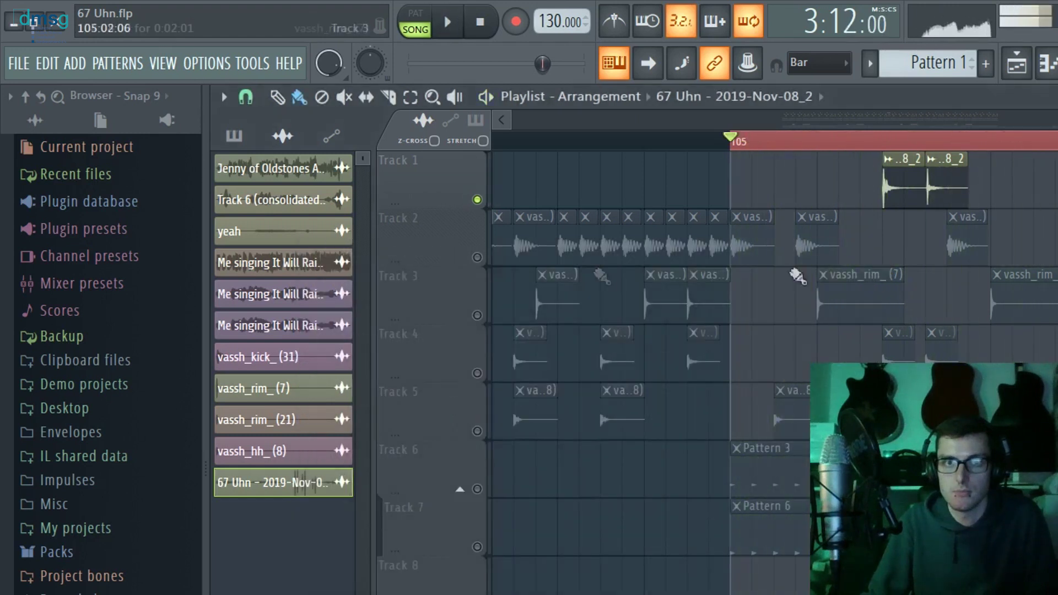
- Unsolo Track 1 and lower the Schere mixer track's volume while the full bar 105 loop plays
{"action": "right_click", "coordinate": [484, 204]}
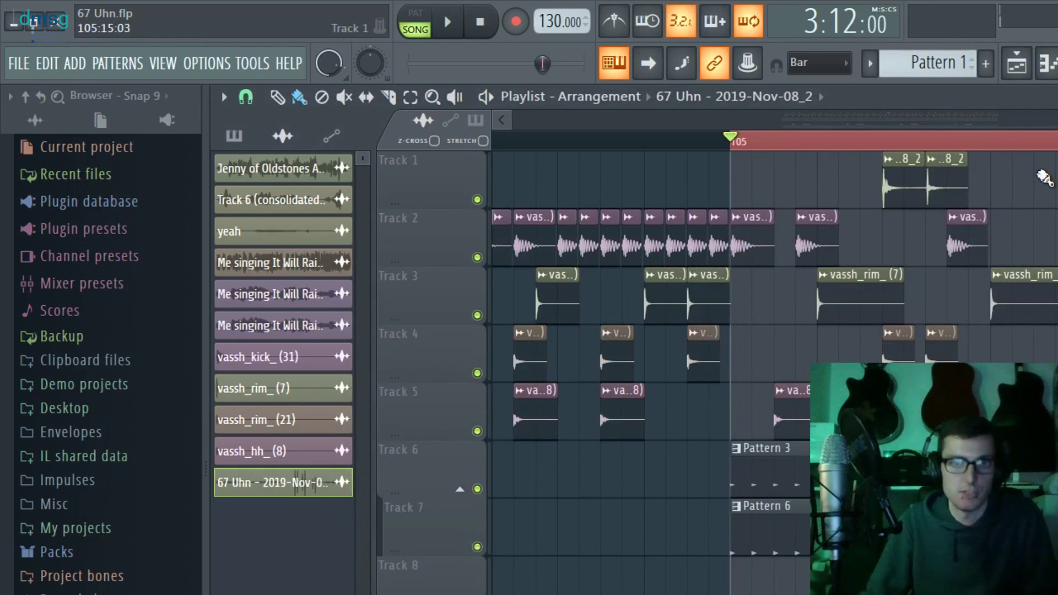
{"action": "key", "text": "space"}
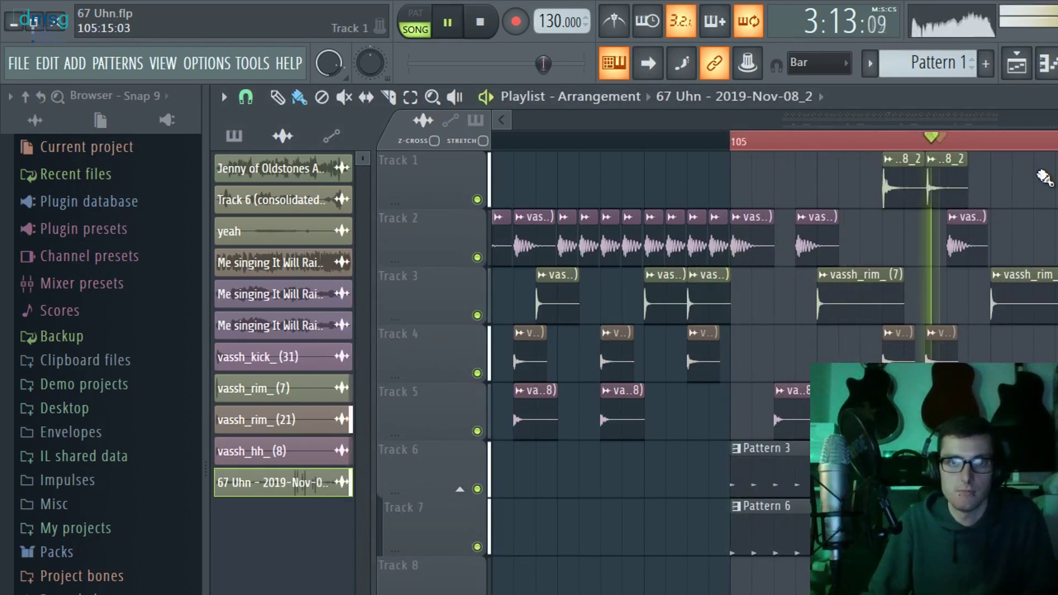
{"action": "left_click", "coordinate": [1016, 62]}
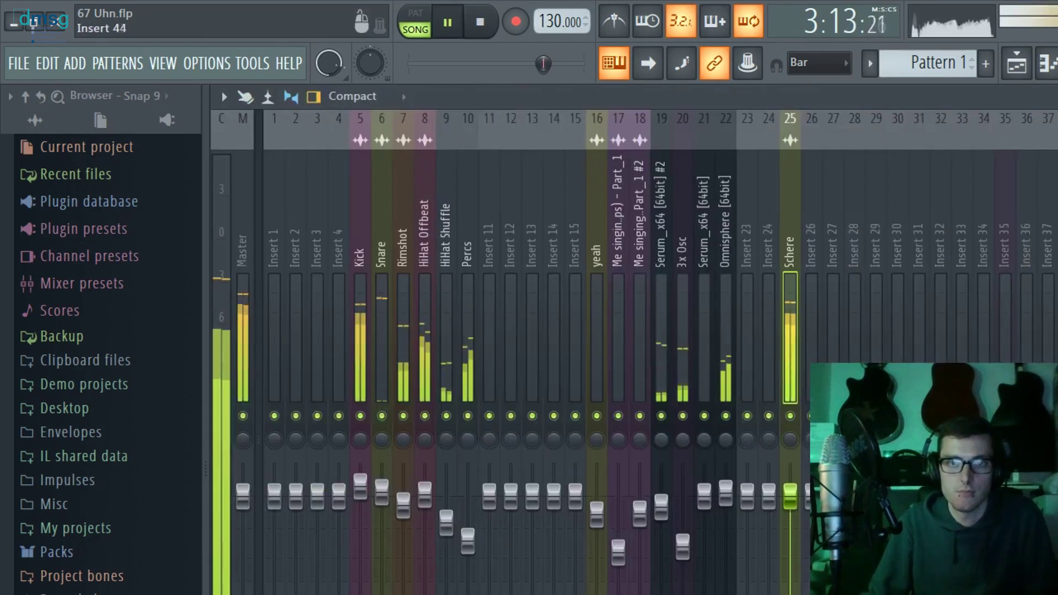
{"action": "left_click_drag", "start_coordinate": [789, 495], "coordinate": [790, 517]}
{"action": "key", "text": "space"}
{"action": "key", "text": "F9"}
- Clear the one-bar loop selection at bar 105 and play the full arrangement from there
{"action": "scroll", "coordinate": [752, 191], "scroll_direction": "down", "scroll_amount": 6}
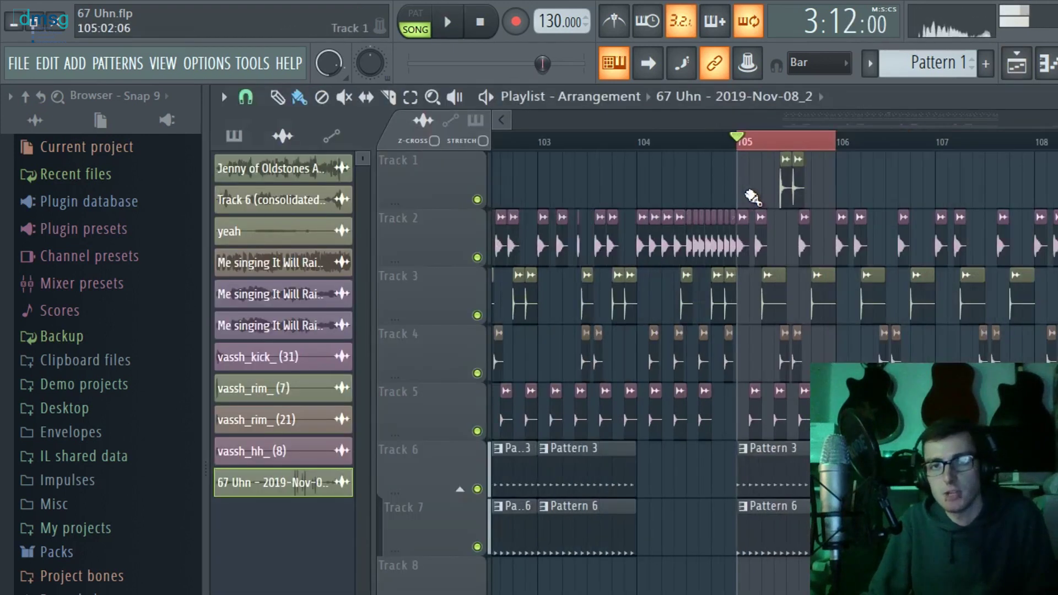
{"action": "scroll", "coordinate": [826, 198], "scroll_direction": "up", "scroll_amount": 5}
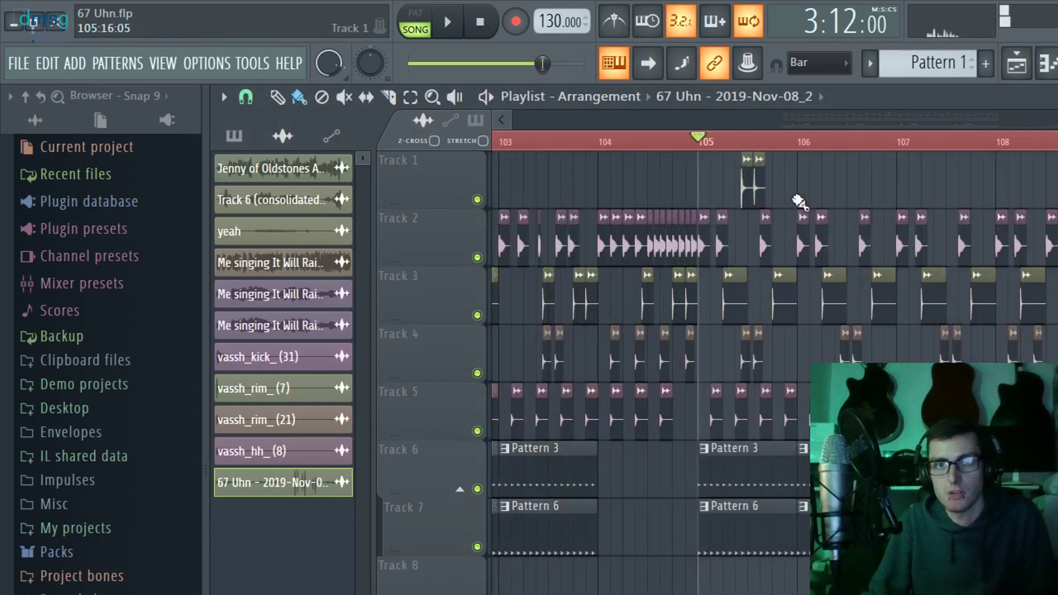
{"action": "key", "text": "space"}
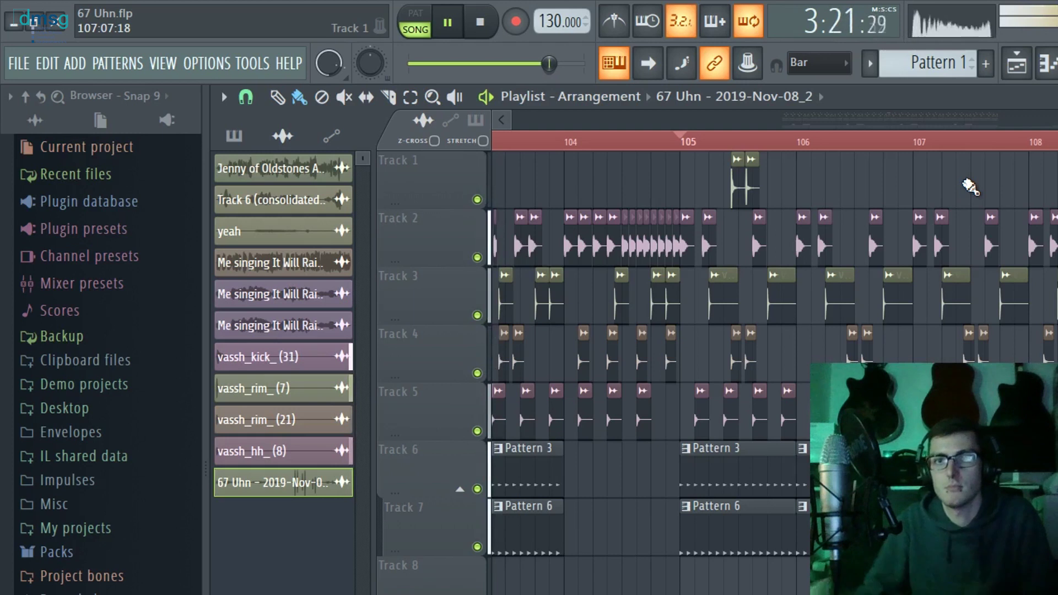
- Repeat the pair of scissors hits on Track 1 in bars 109 and 113 while the song plays, and stop playback
{"action": "scroll", "coordinate": [968, 187], "scroll_direction": "down", "scroll_amount": 2}
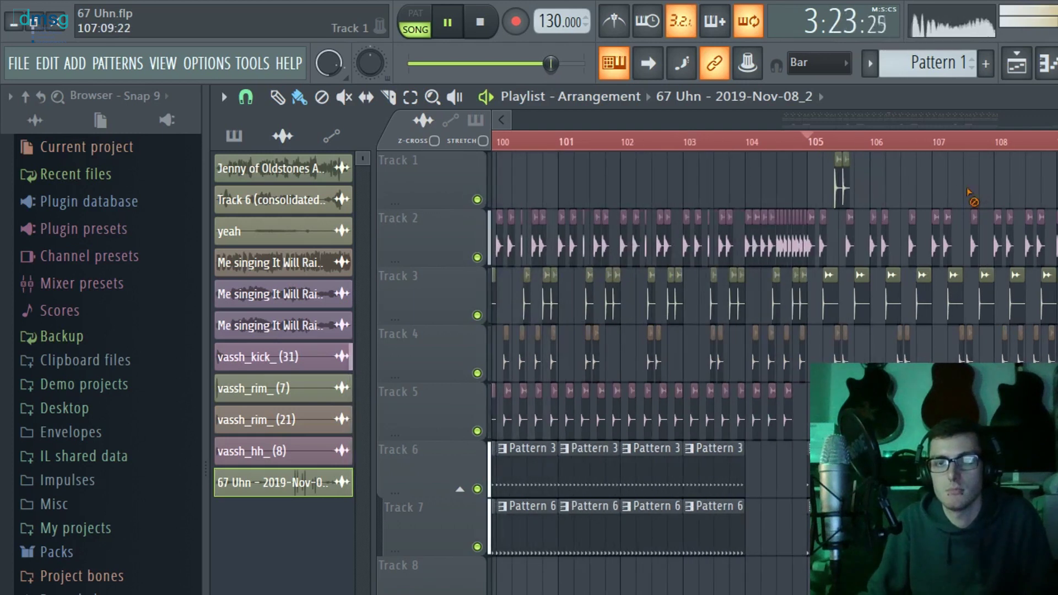
{"action": "scroll", "coordinate": [975, 190], "scroll_direction": "up", "scroll_amount": 1}
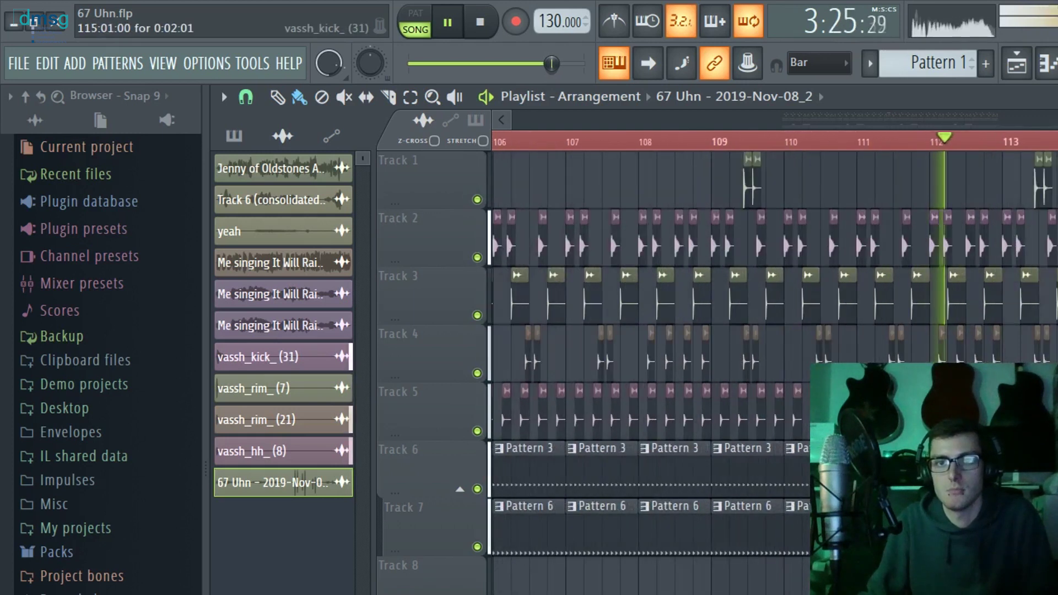
{"action": "scroll", "coordinate": [975, 190], "scroll_direction": "down", "scroll_amount": 1}
{"action": "key", "text": "space"}
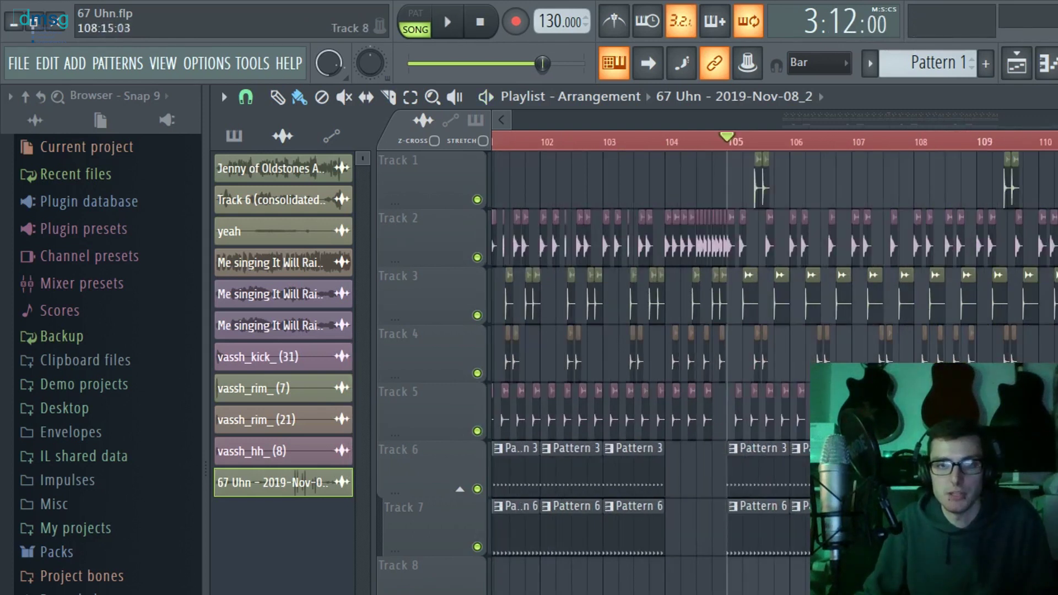
{"action": "scroll", "coordinate": [974, 190], "scroll_direction": "down", "scroll_amount": 5}
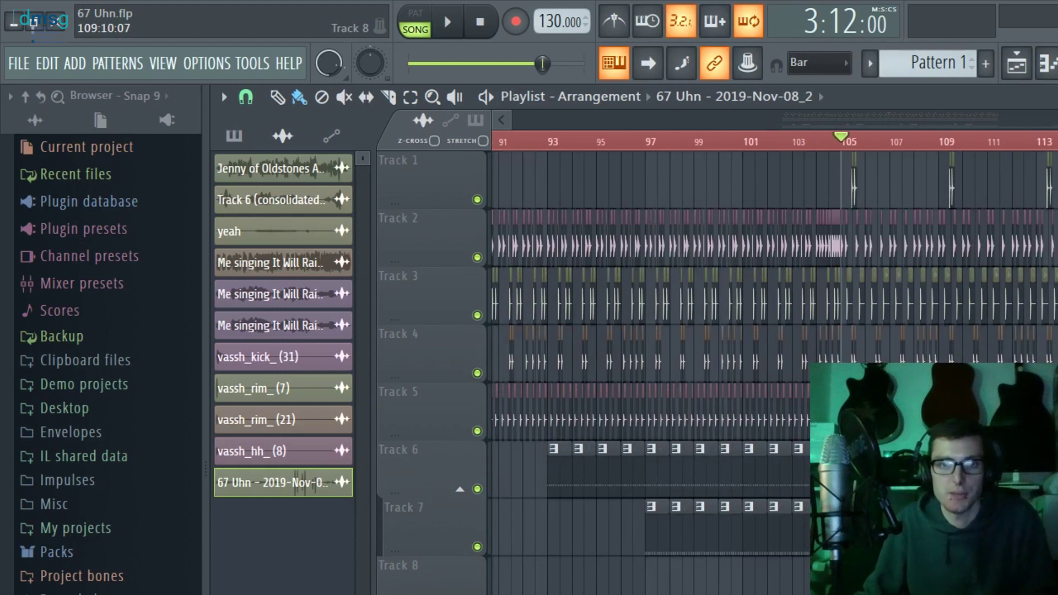